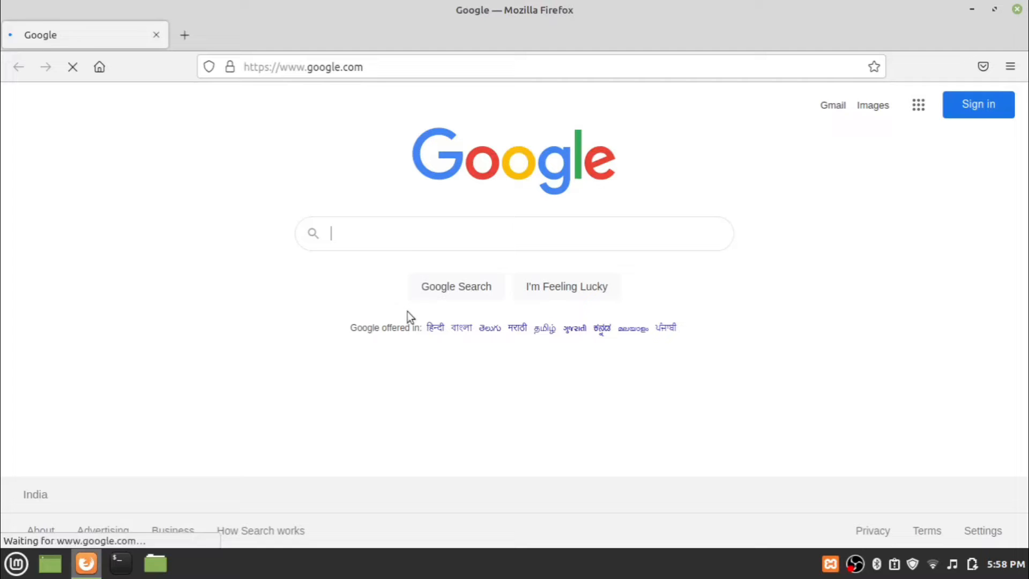
- Search Google for 'visual studio code' and go to its official download page
{"action": "left_click", "coordinate": [410, 238]}
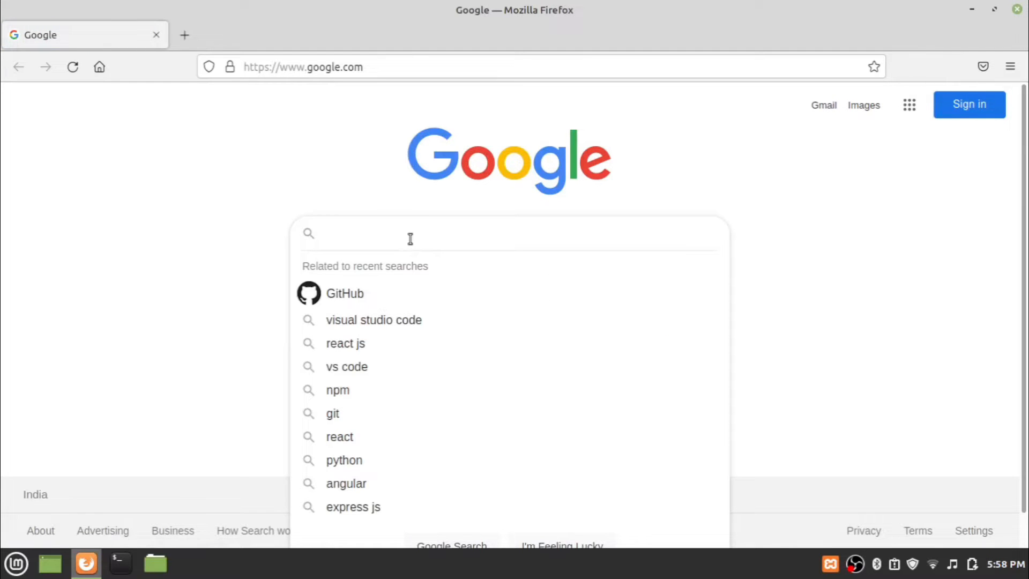
{"action": "type", "text": "visual su"}
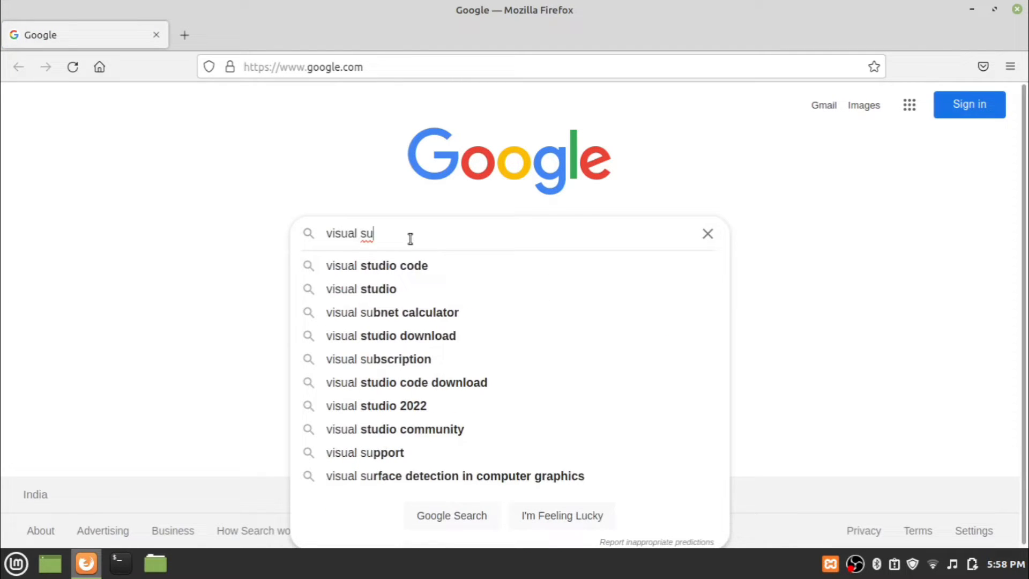
{"action": "key", "text": "BackSpace"}
{"action": "type", "text": "tudio code"}
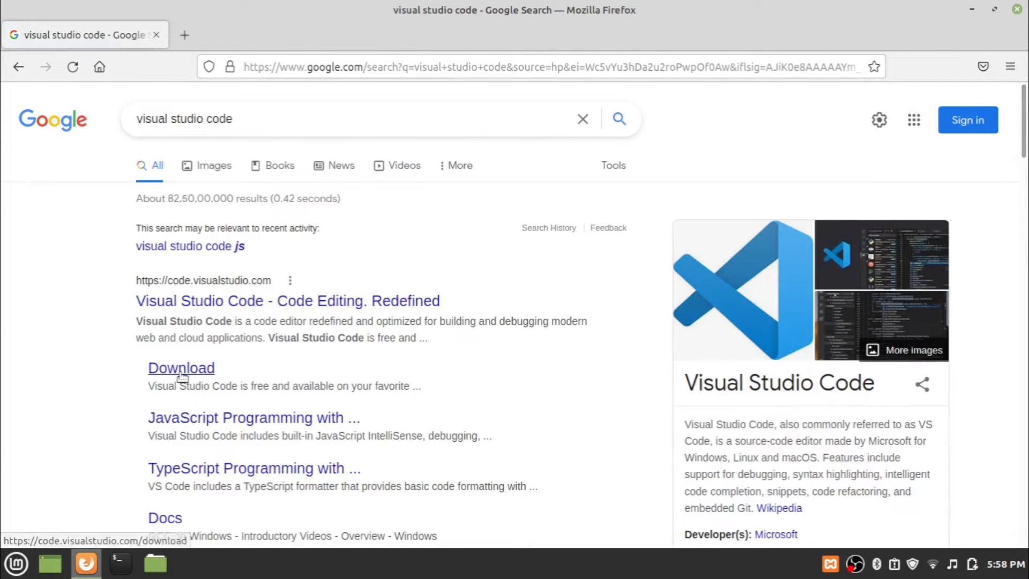
{"action": "left_click", "coordinate": [180, 367]}
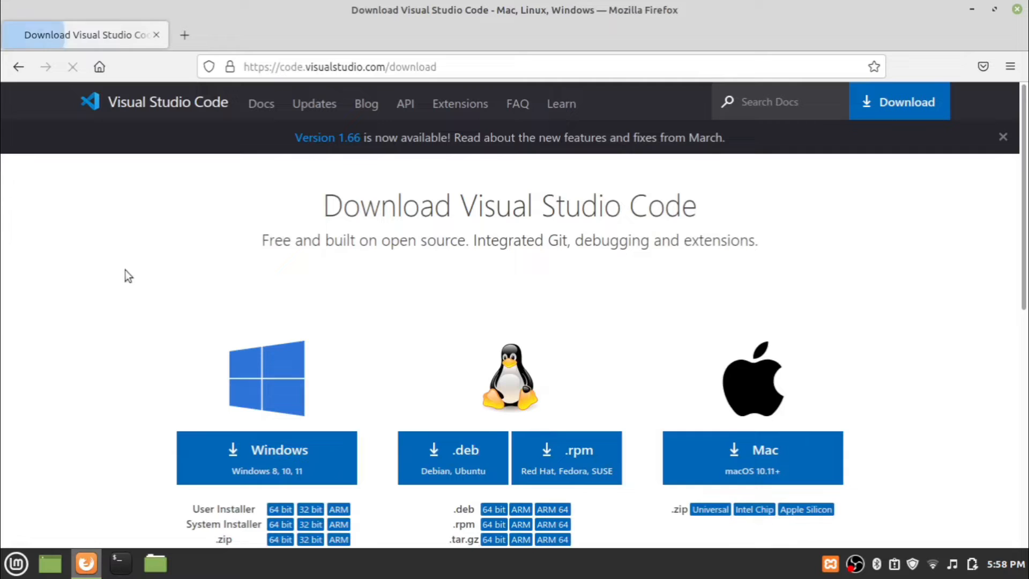
{"action": "scroll", "coordinate": [125, 270], "scroll_direction": "down", "scroll_amount": 2}
{"action": "scroll", "coordinate": [125, 274], "scroll_direction": "down", "scroll_amount": 1}
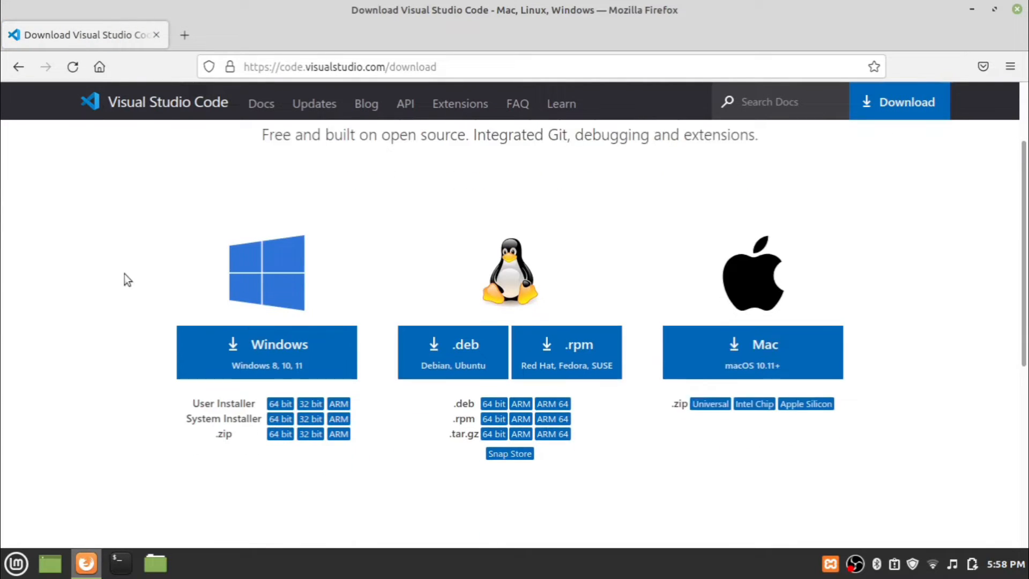
{"action": "scroll", "coordinate": [125, 275], "scroll_direction": "down", "scroll_amount": 1}
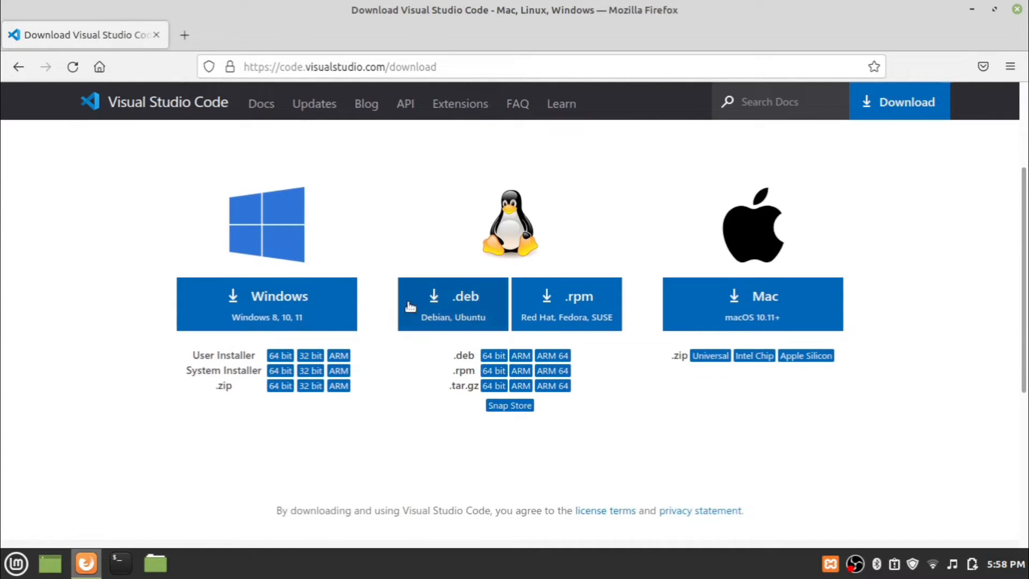
- Download the VS Code .deb package for Debian/Ubuntu
{"action": "left_click", "coordinate": [460, 313]}
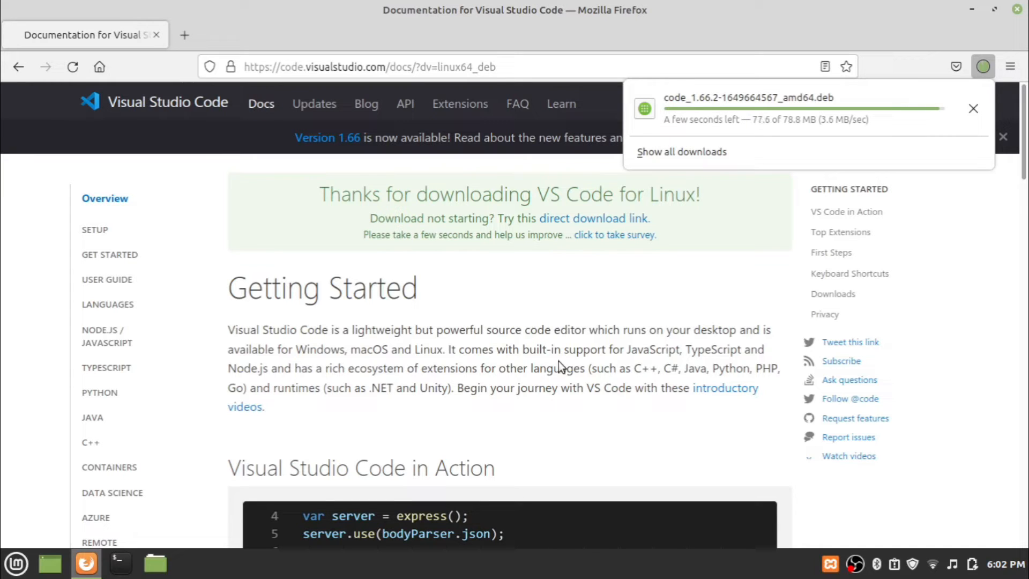
- Close Firefox, start a terminal, change into Downloads and list its files
{"action": "left_click", "coordinate": [1019, 10]}
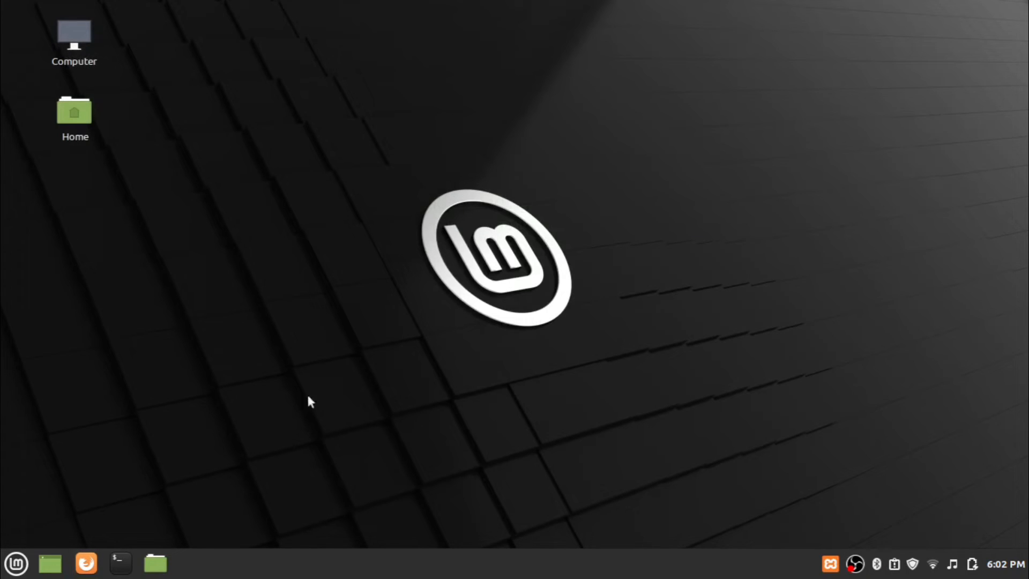
{"action": "left_click", "coordinate": [121, 563]}
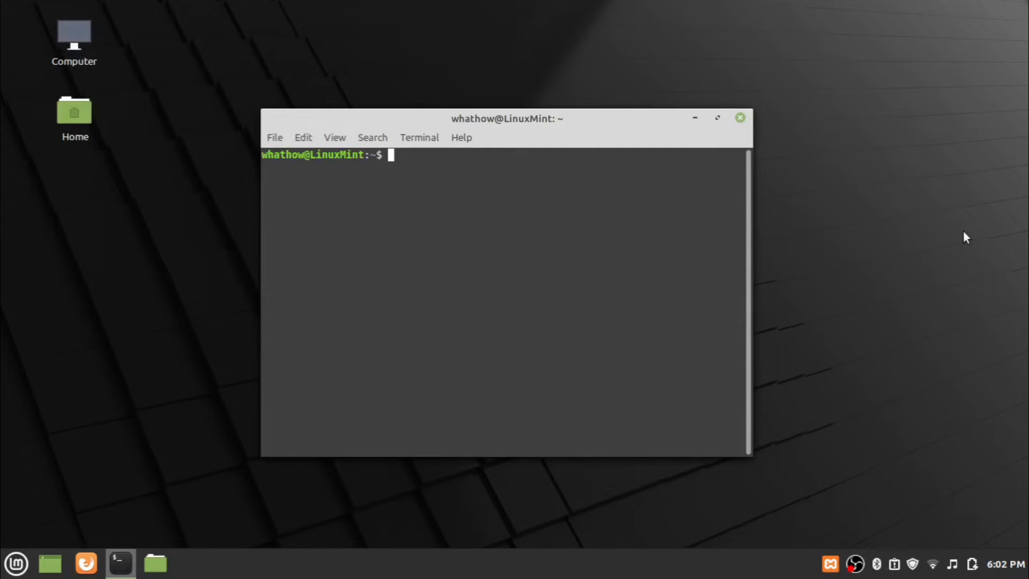
{"action": "type", "text": "cd "}
{"action": "type", "text": "Down"}
{"action": "type", "text": "l"}
{"action": "key", "text": "Tab"}
{"action": "key", "text": "Return"}
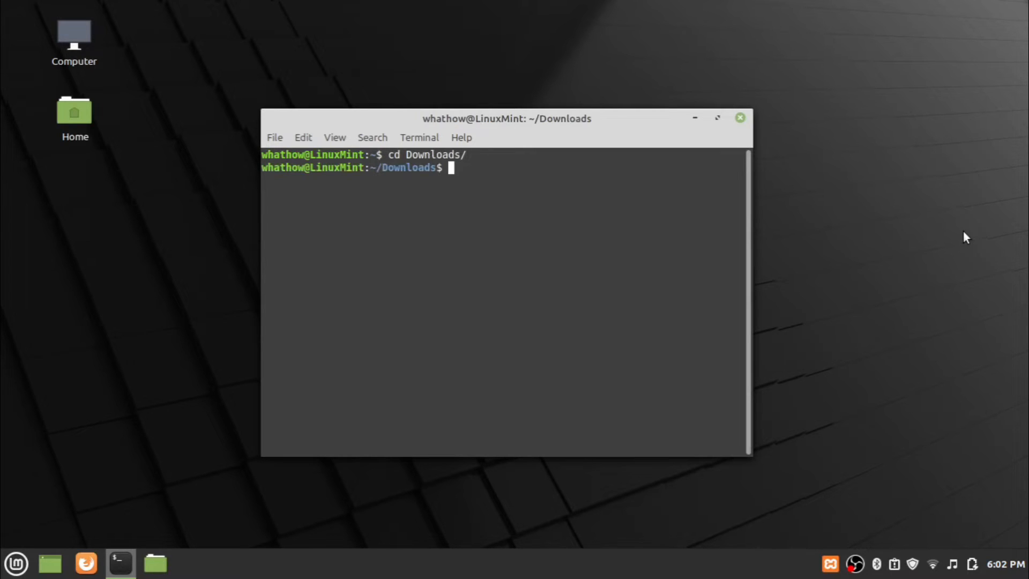
{"action": "type", "text": "ls"}
{"action": "key", "text": "Return"}
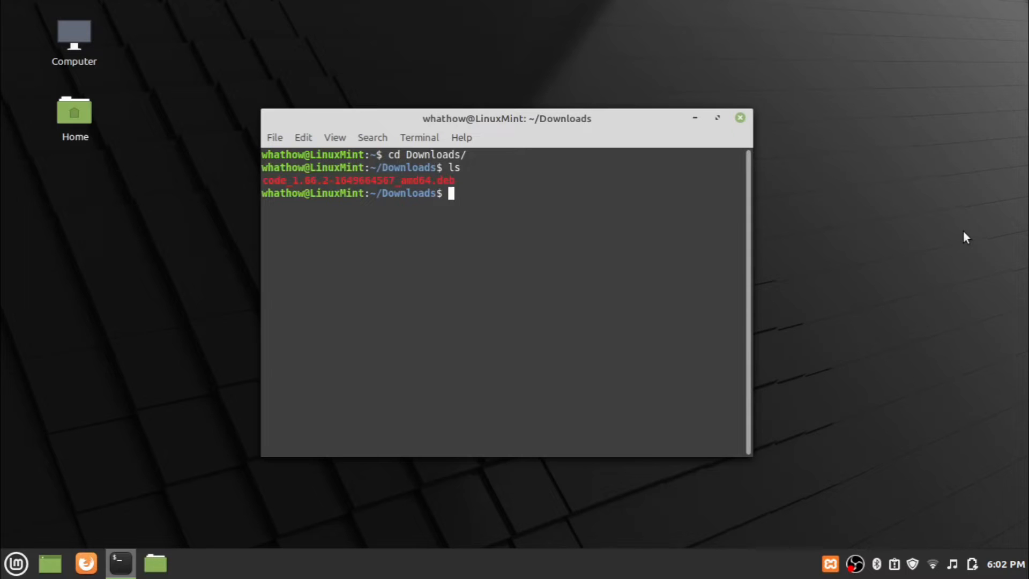
{"action": "type", "text": "sudo "}
{"action": "type", "text": "dpkg "}
{"action": "type", "text": "-i"}
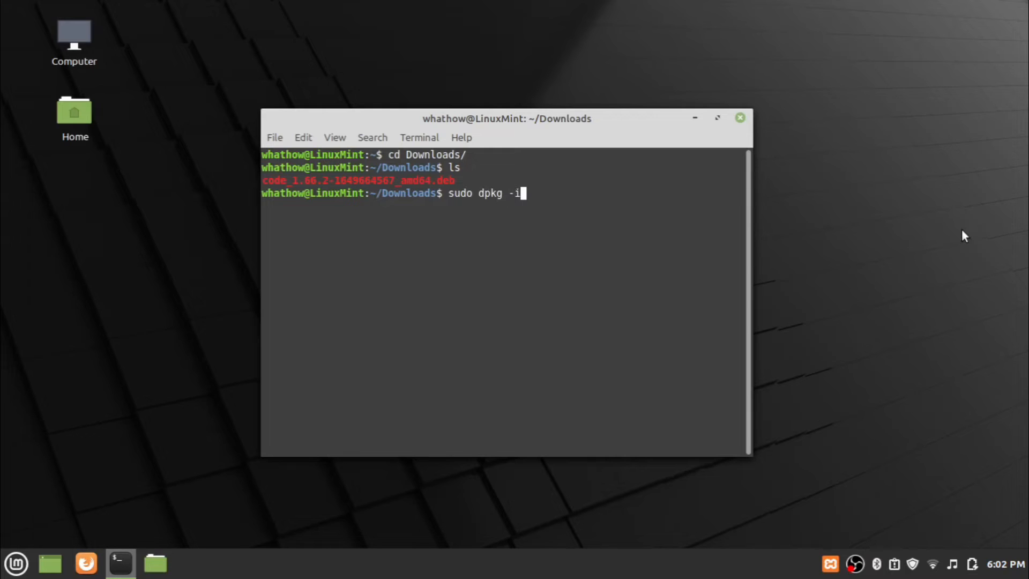
{"action": "type", "text": " co"}
{"action": "type", "text": "de"}
{"action": "key", "text": "Tab"}
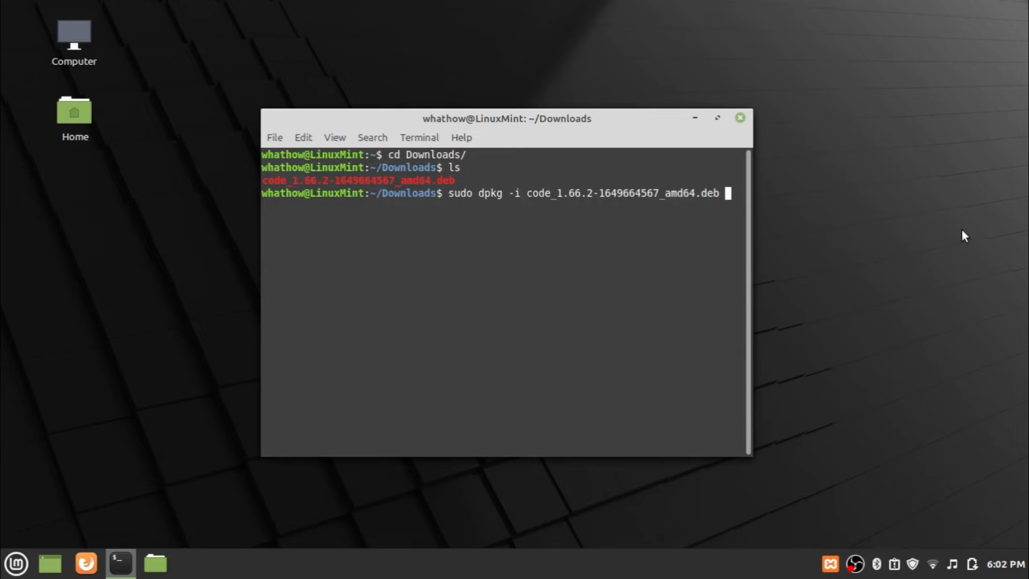
{"action": "key", "text": "Return"}
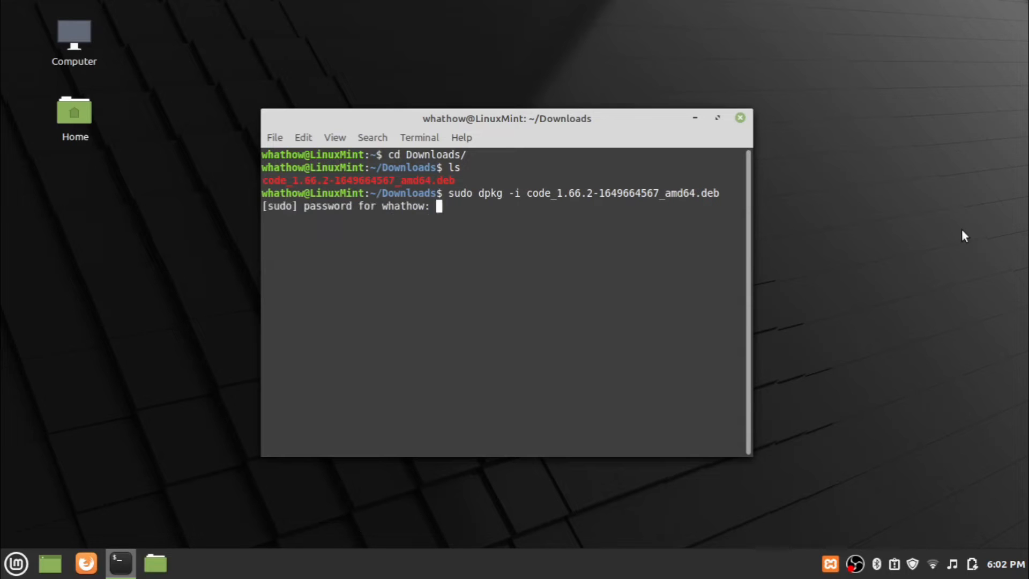
{"action": "type", "text": "***"}
{"action": "type", "text": "****"}
{"action": "type", "text": "*"}
{"action": "key", "text": "Return"}
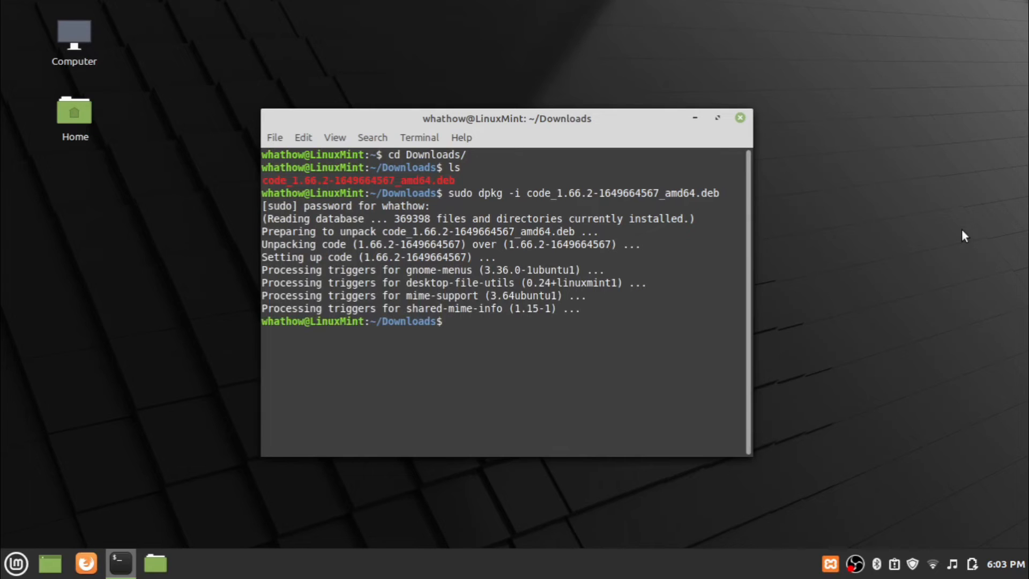
{"action": "type", "text": "sudo ap"}
{"action": "type", "text": "t-get "}
{"action": "type", "text": "update"}
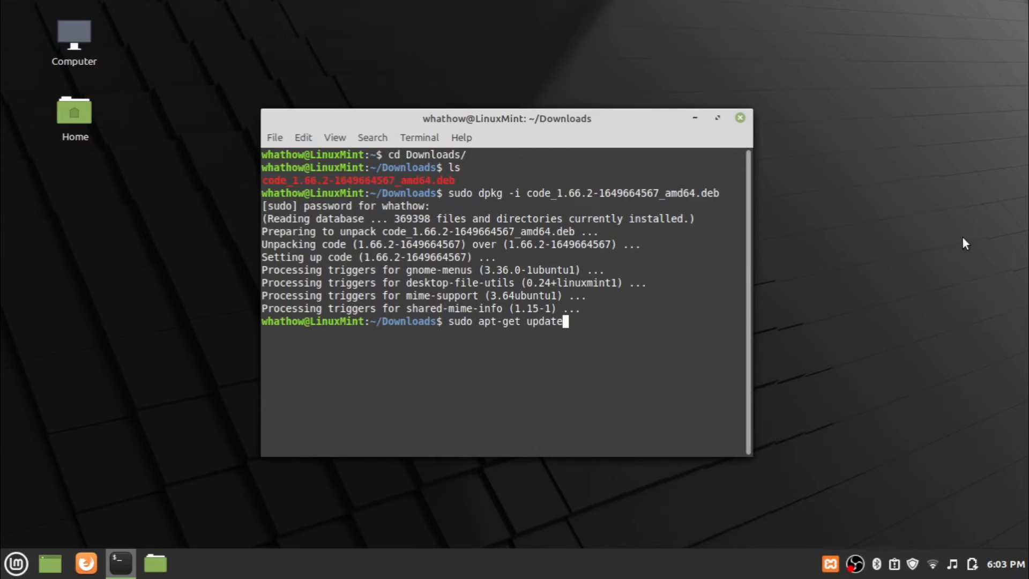
- Refresh the system package lists with sudo apt-get update
{"action": "key", "text": "Return"}
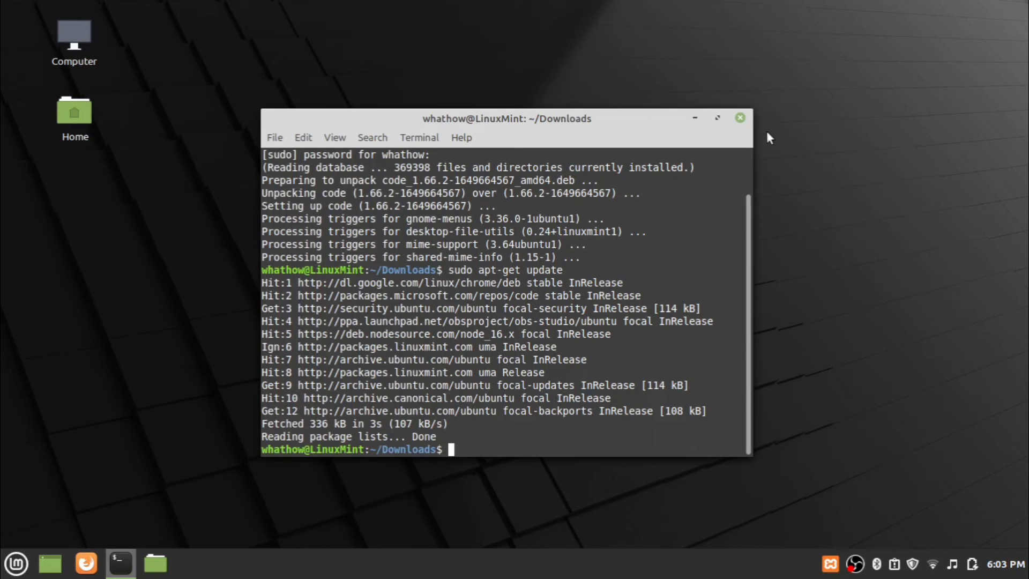
- Minimize the terminal, then find Visual Studio Code in the Mint menu and launch it
{"action": "left_click", "coordinate": [697, 118]}
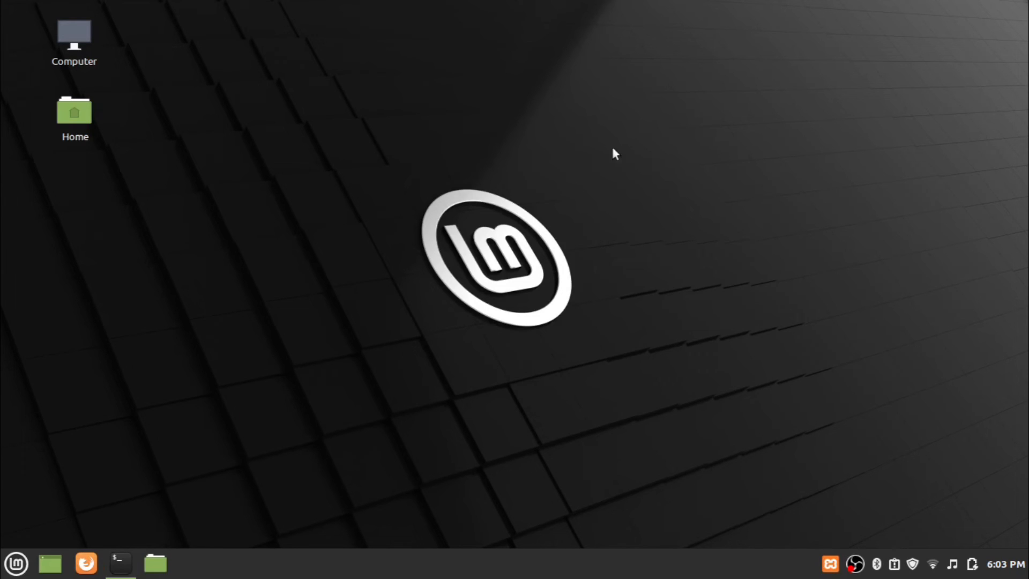
{"action": "left_click", "coordinate": [17, 563]}
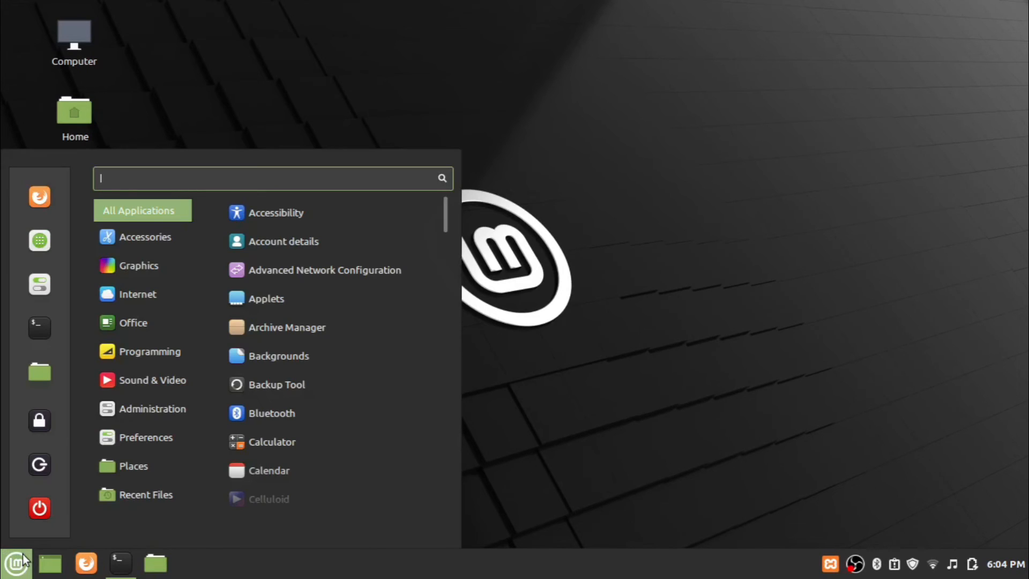
{"action": "type", "text": "vis"}
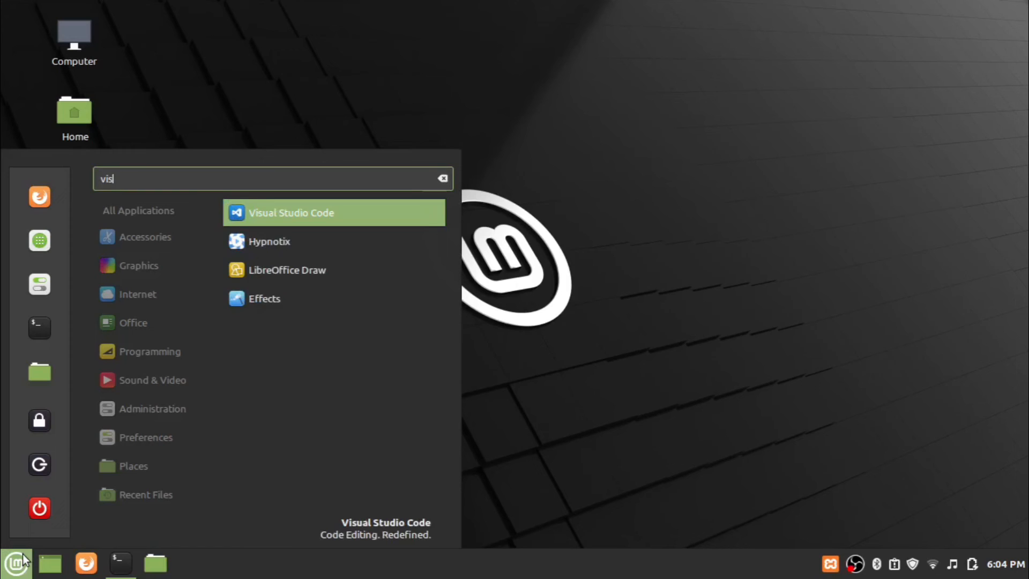
{"action": "type", "text": "ual"}
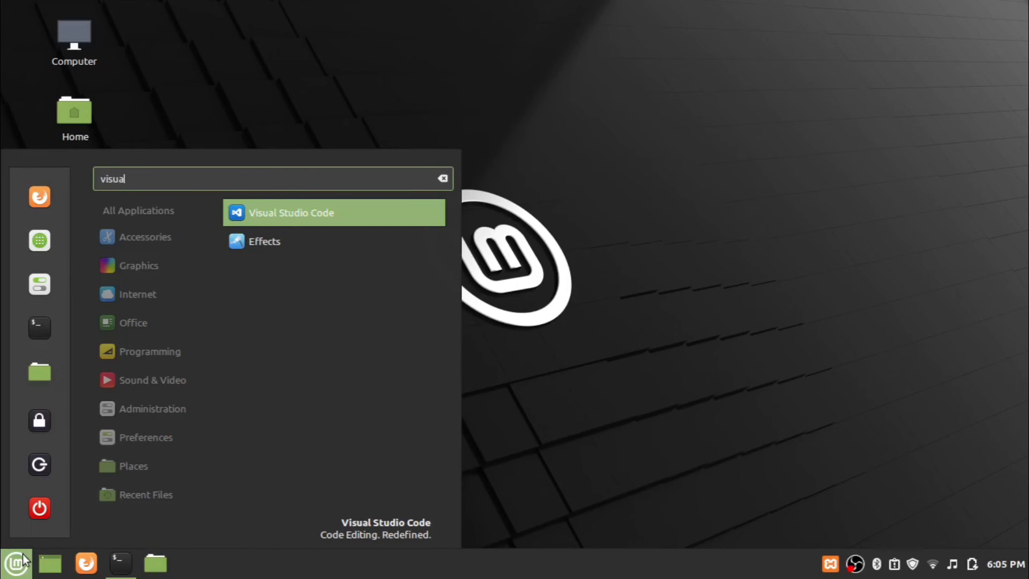
{"action": "left_click", "coordinate": [316, 212]}
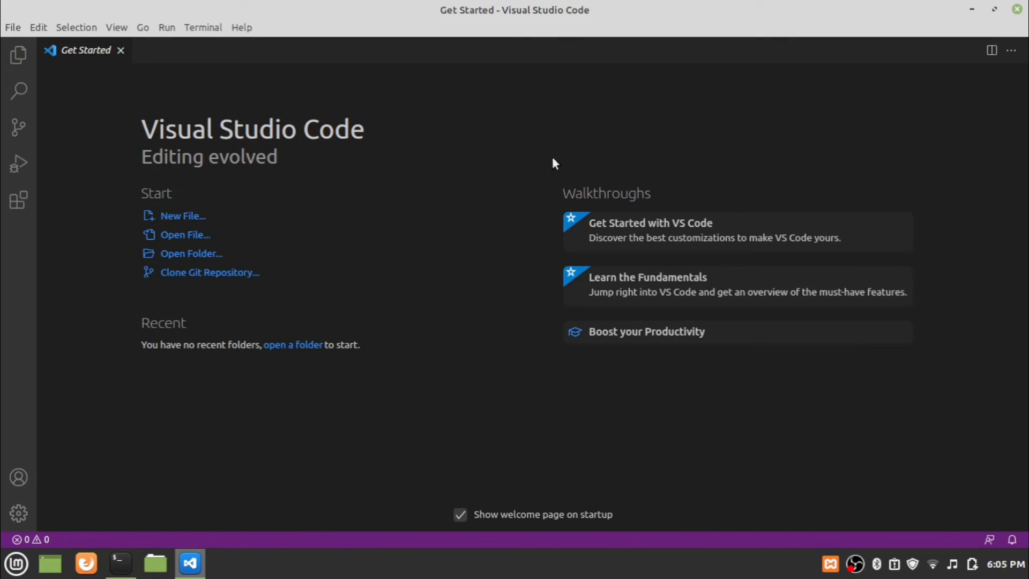
- View the Search, Source Control, Run and Debug, Extensions and Explorer panels, then close VS Code
{"action": "left_click", "coordinate": [22, 91]}
{"action": "left_click", "coordinate": [19, 127]}
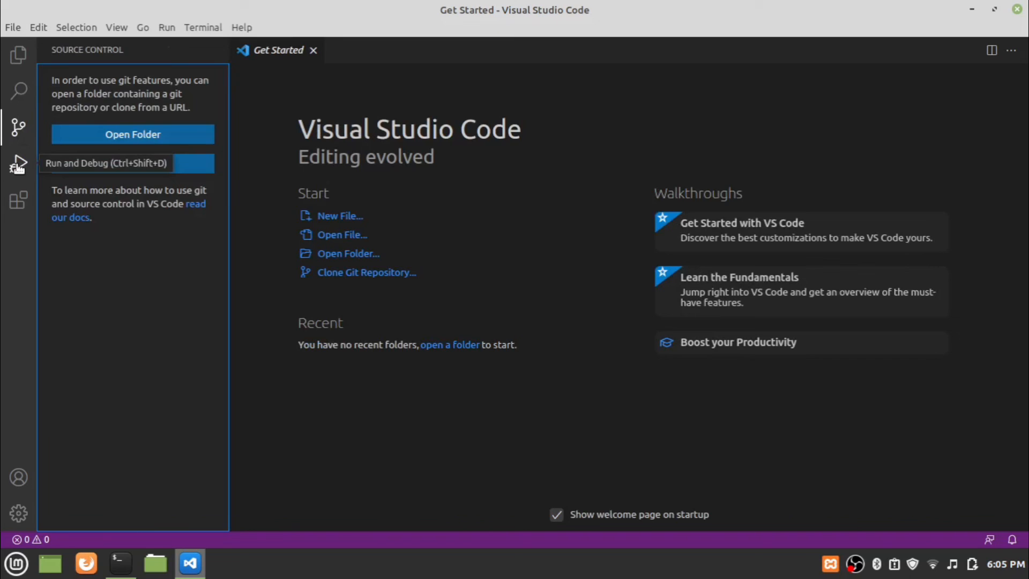
{"action": "left_click", "coordinate": [18, 165]}
{"action": "left_click", "coordinate": [18, 200]}
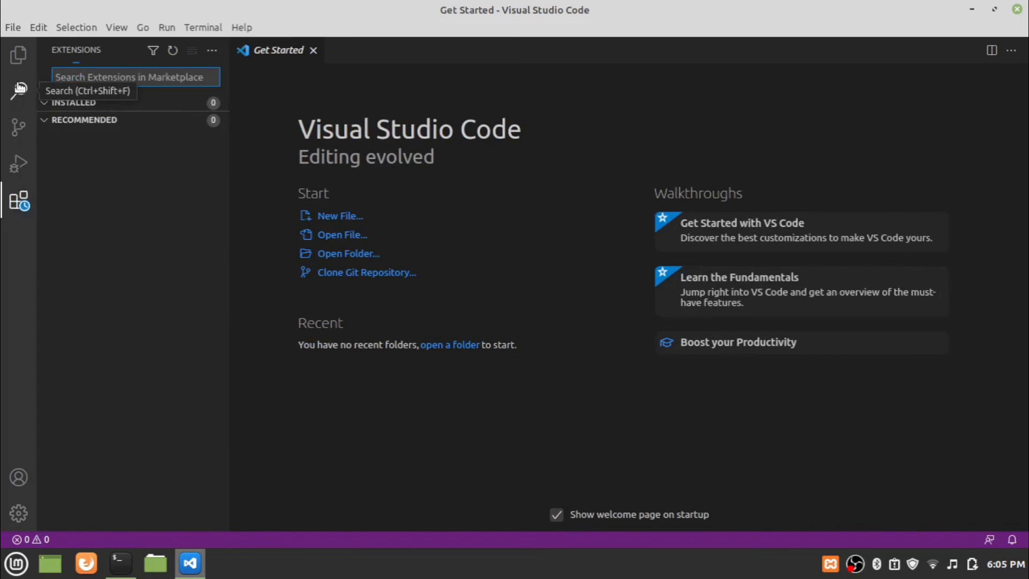
{"action": "left_click", "coordinate": [19, 55]}
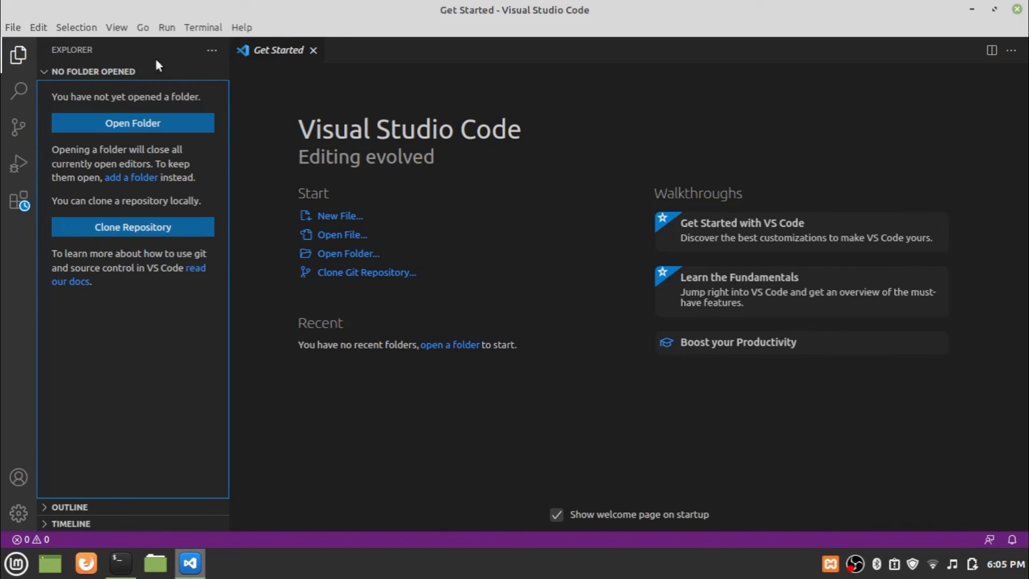
{"action": "left_click", "coordinate": [1016, 9]}
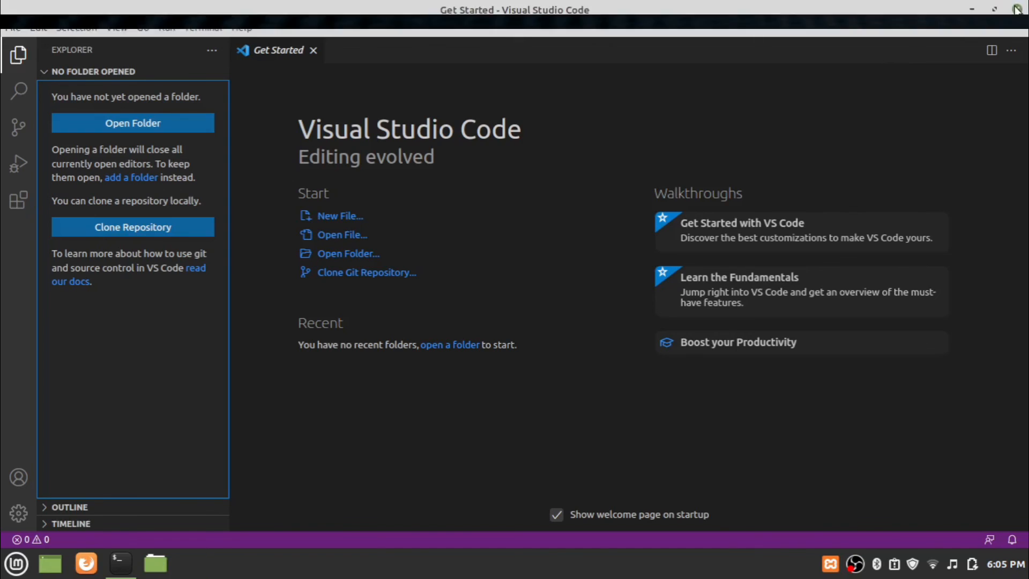